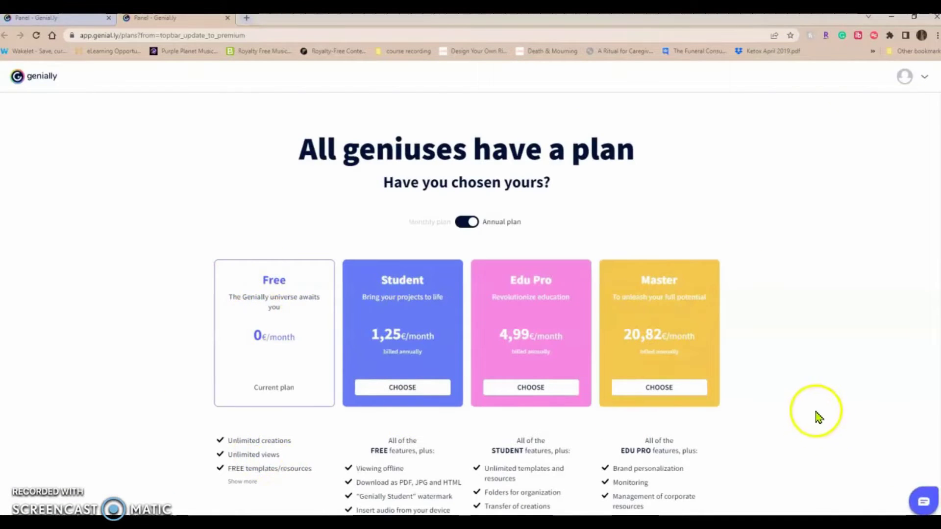
{"action": "scroll", "coordinate": [815, 416], "scroll_direction": "down", "scroll_amount": 1}
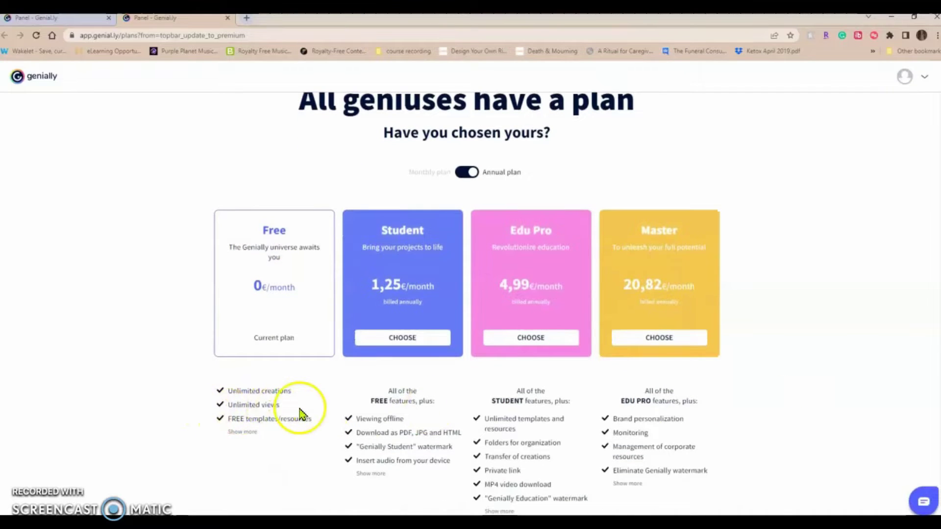
{"action": "scroll", "coordinate": [284, 407], "scroll_direction": "down", "scroll_amount": 1}
{"action": "scroll", "coordinate": [760, 348], "scroll_direction": "up", "scroll_amount": 1}
{"action": "scroll", "coordinate": [762, 350], "scroll_direction": "down", "scroll_amount": 1}
{"action": "scroll", "coordinate": [763, 351], "scroll_direction": "up", "scroll_amount": 2}
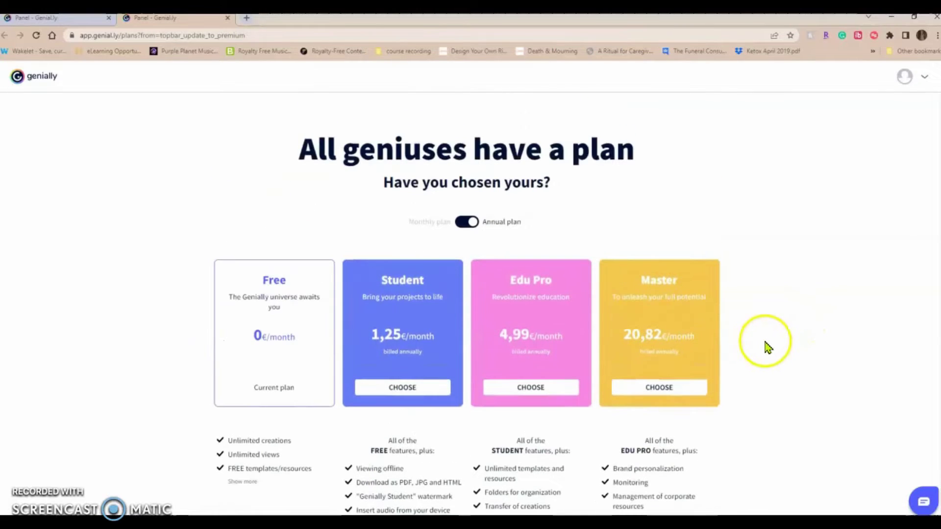
{"action": "scroll", "coordinate": [789, 307], "scroll_direction": "down", "scroll_amount": 1}
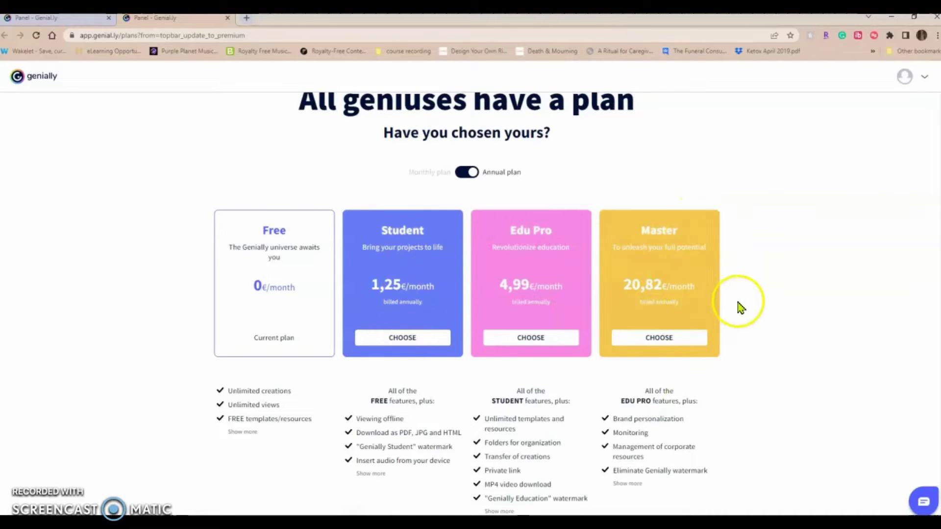
{"action": "scroll", "coordinate": [741, 309], "scroll_direction": "down", "scroll_amount": 1}
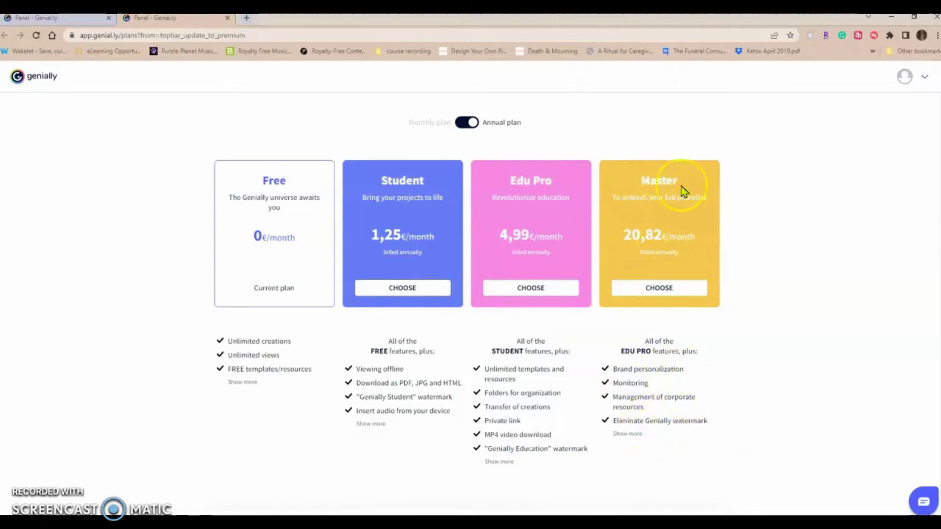
{"action": "scroll", "coordinate": [523, 183], "scroll_direction": "up", "scroll_amount": 3}
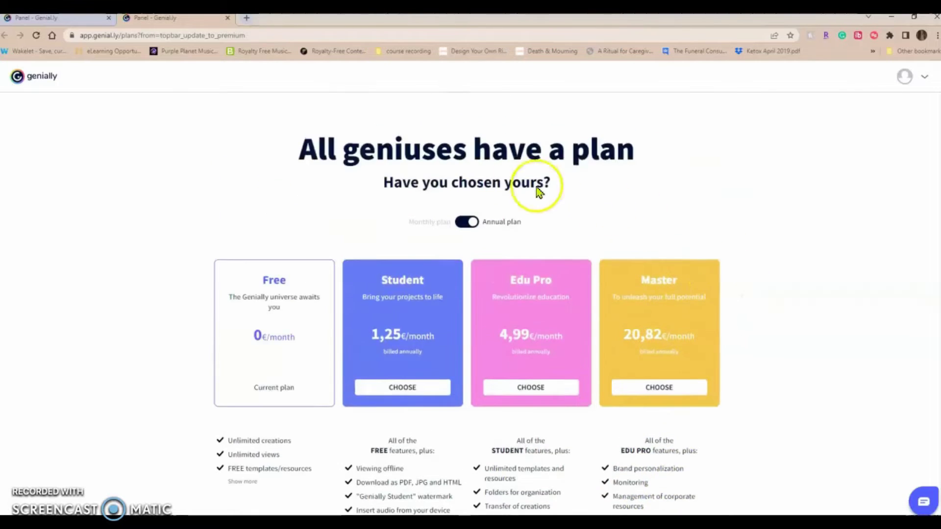
Close the plans tab and browse the Create page's creation types and classroom templates
{"action": "key", "text": "ctrl+w"}
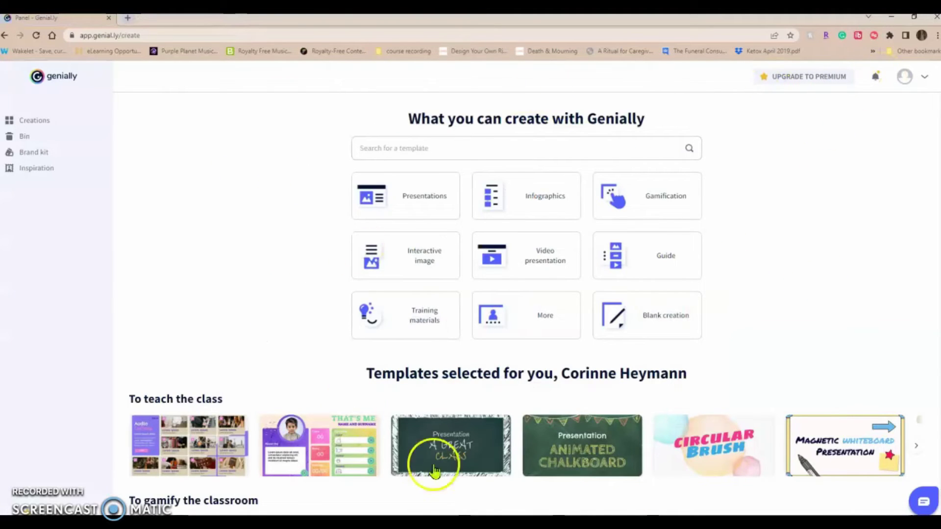
{"action": "scroll", "coordinate": [743, 221], "scroll_direction": "down", "scroll_amount": 2}
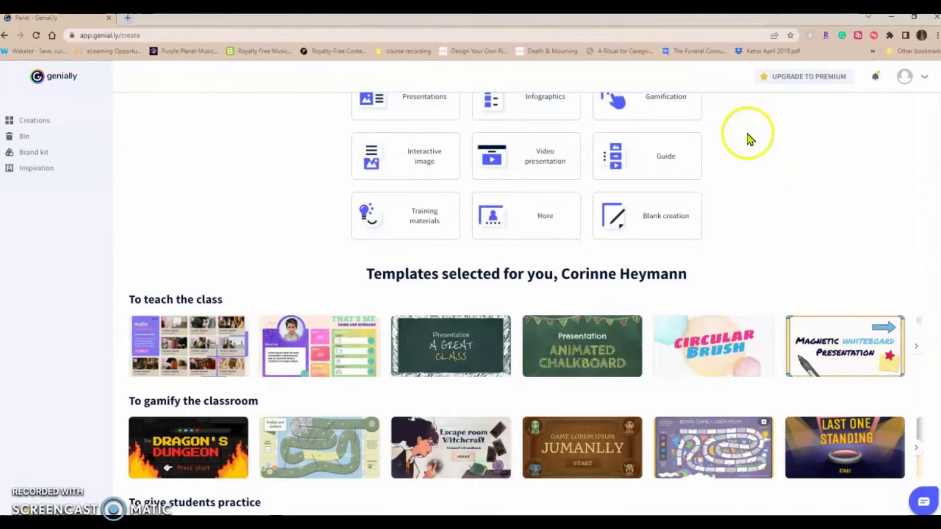
{"action": "scroll", "coordinate": [786, 212], "scroll_direction": "up", "scroll_amount": 1}
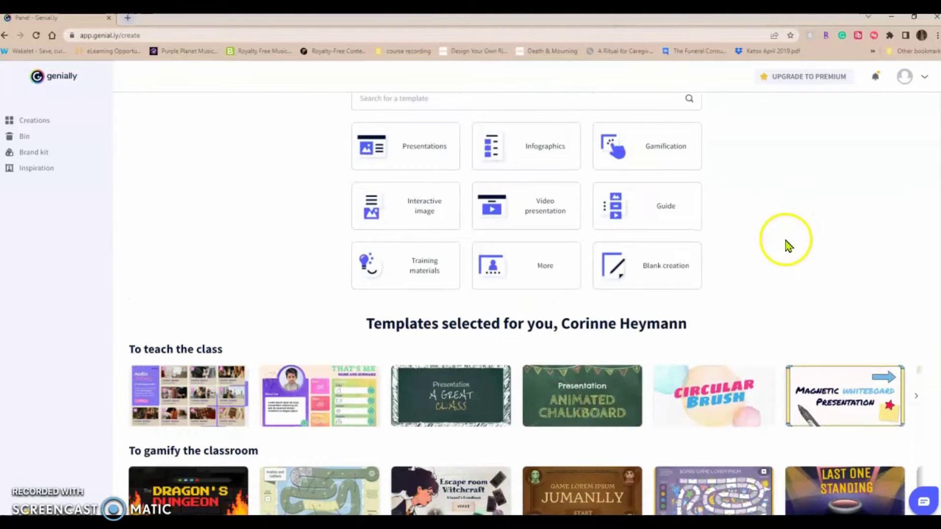
{"action": "scroll", "coordinate": [788, 246], "scroll_direction": "up", "scroll_amount": 1}
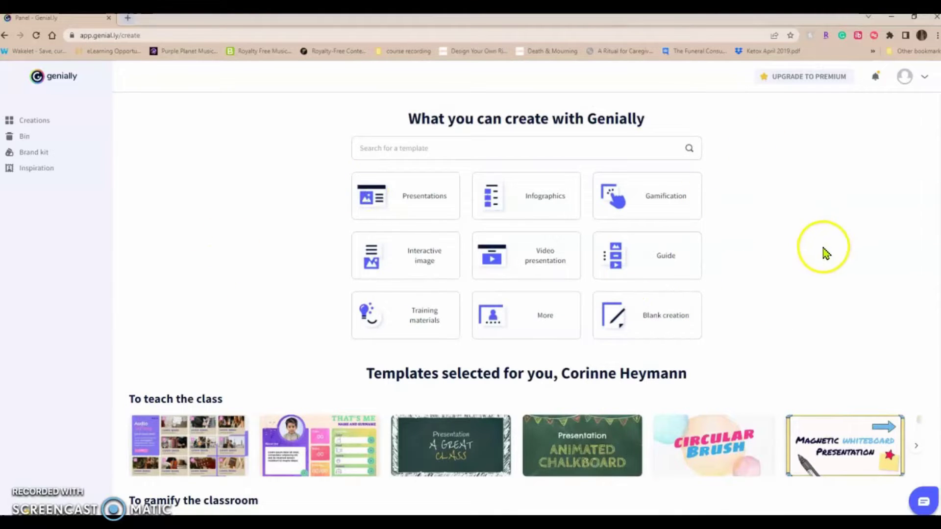
{"action": "mouse_move", "coordinate": [412, 311]}
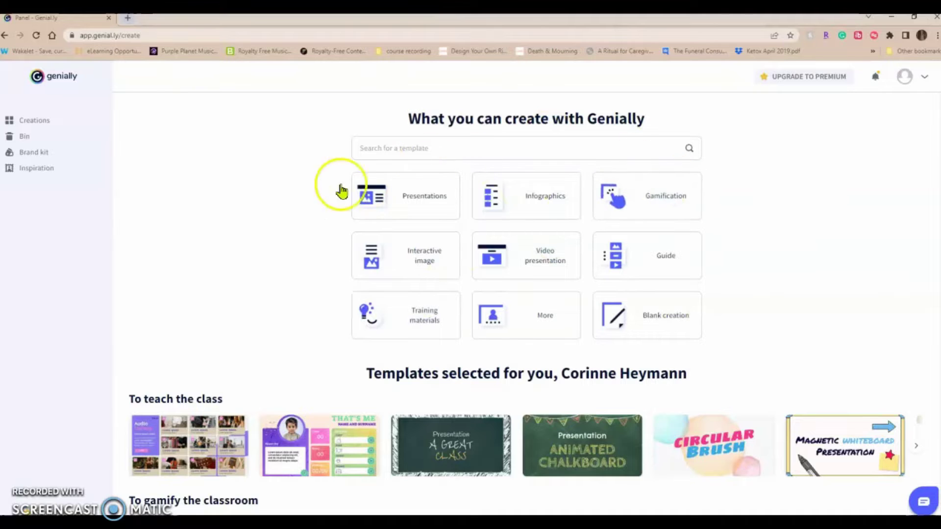
{"action": "scroll", "coordinate": [580, 375], "scroll_direction": "down", "scroll_amount": 4}
{"action": "scroll", "coordinate": [777, 235], "scroll_direction": "up", "scroll_amount": 4}
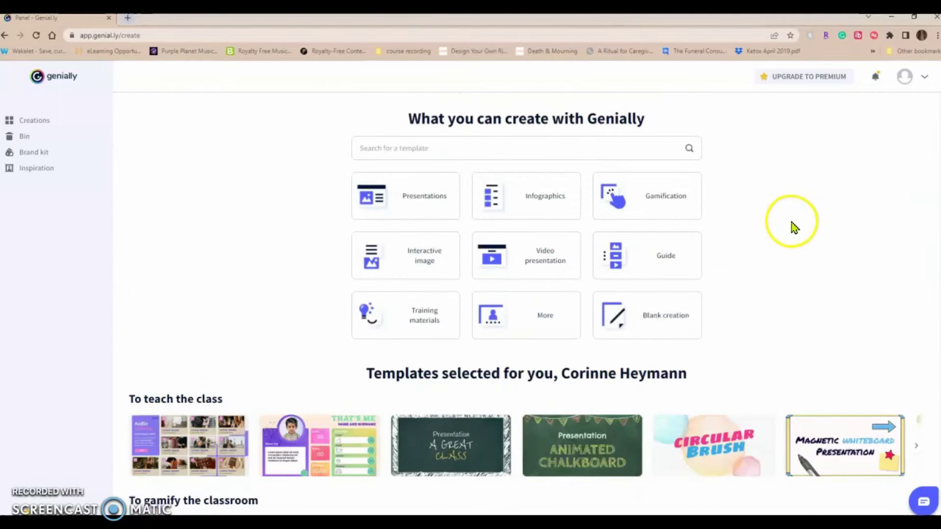
From Creations, open the End-of-Life Specialist Trivia quiz in the editor
{"action": "left_click", "coordinate": [39, 123]}
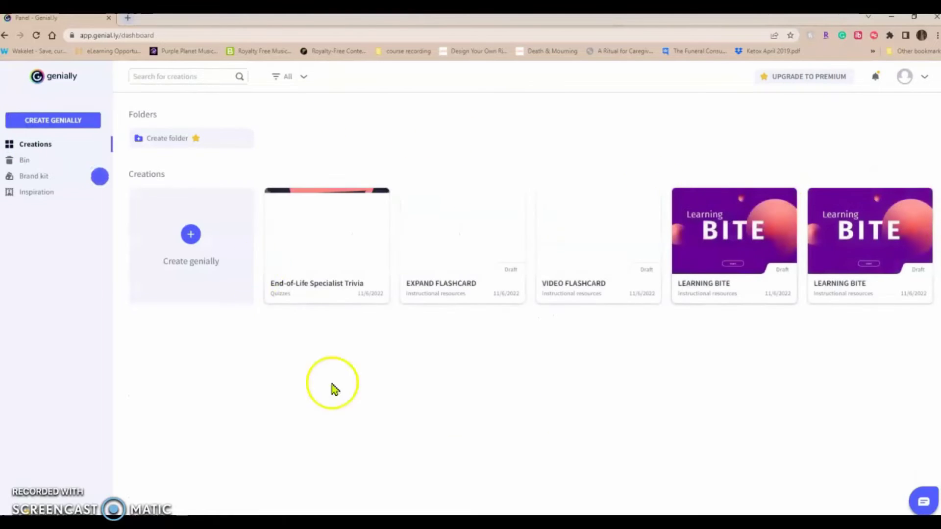
{"action": "mouse_move", "coordinate": [347, 254]}
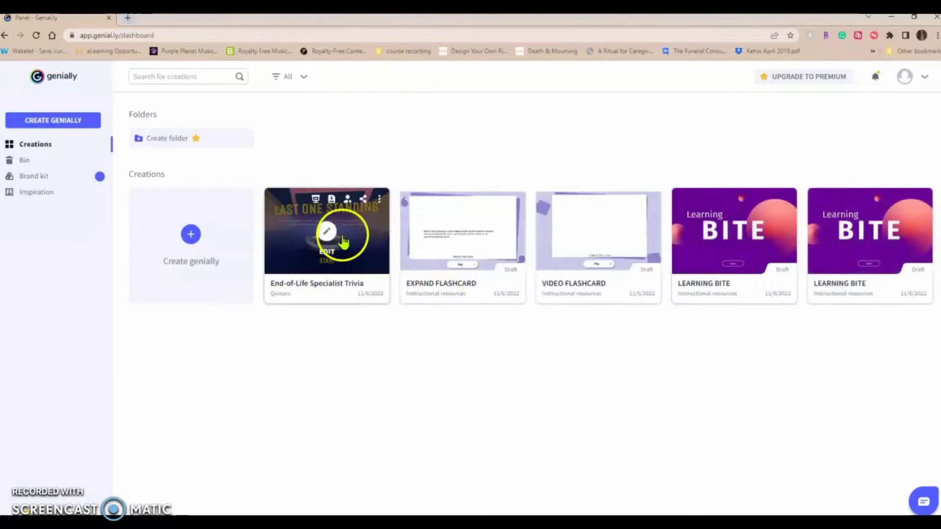
{"action": "left_click", "coordinate": [288, 218]}
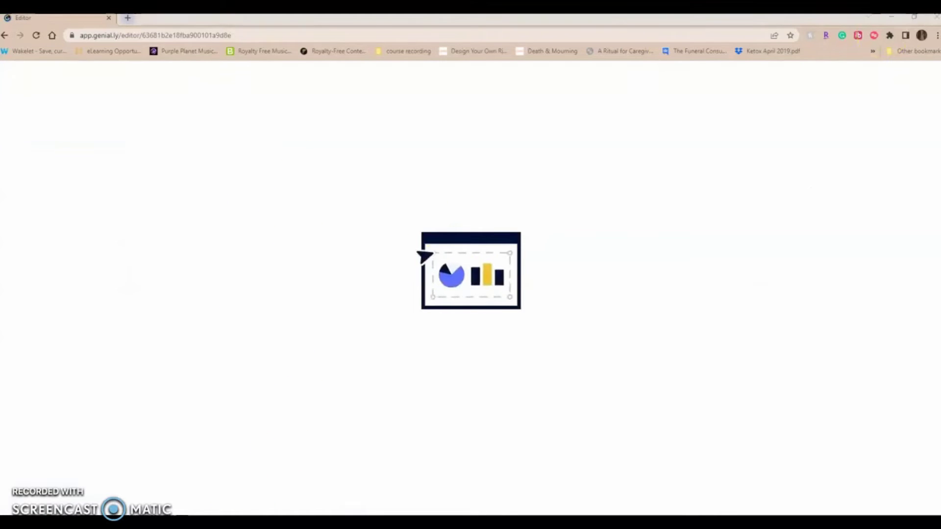
{"action": "mouse_move", "coordinate": [304, 498]}
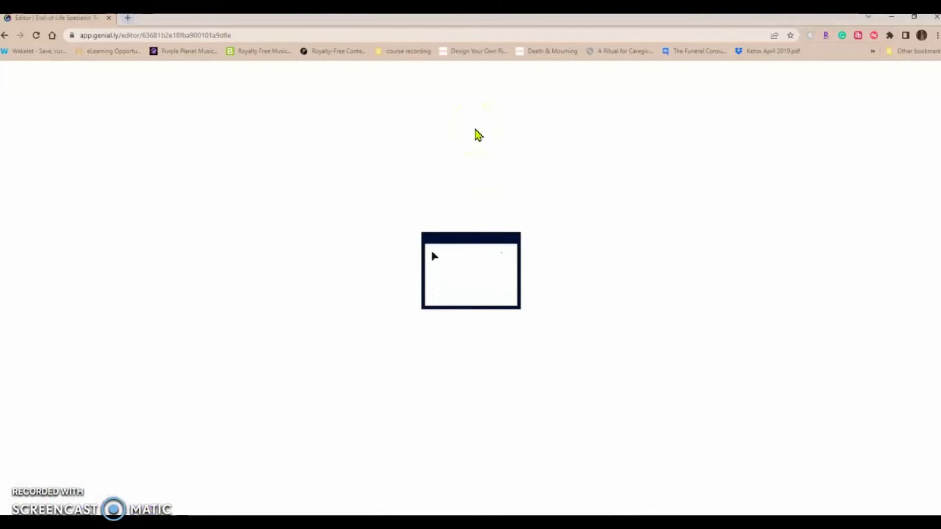
{"action": "left_click", "coordinate": [476, 128]}
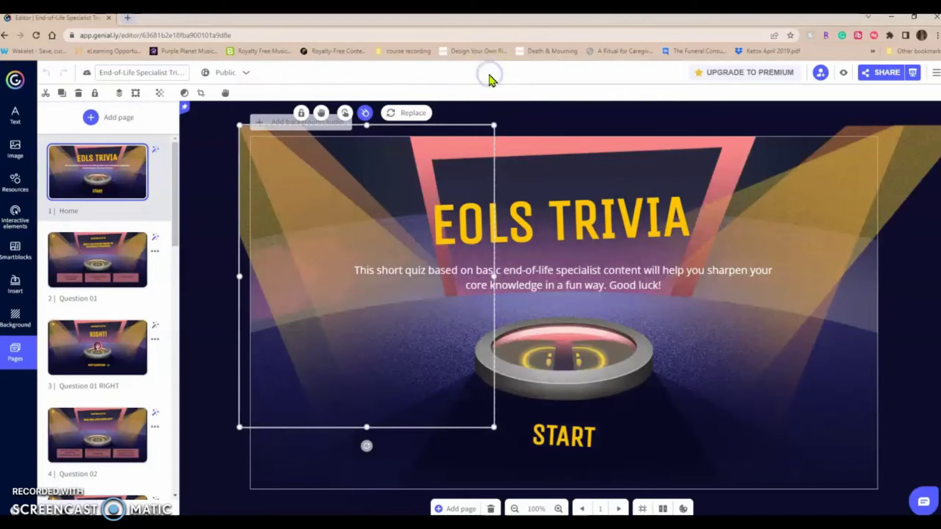
View the Question 01 and Question 01 RIGHT pages, then page 14, Choose Your Player
{"action": "left_click", "coordinate": [491, 83]}
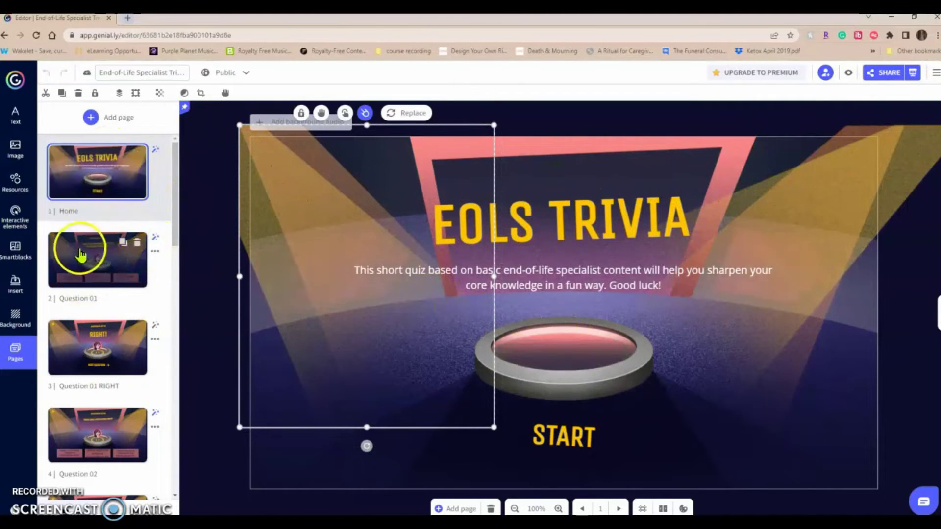
{"action": "left_click", "coordinate": [85, 270]}
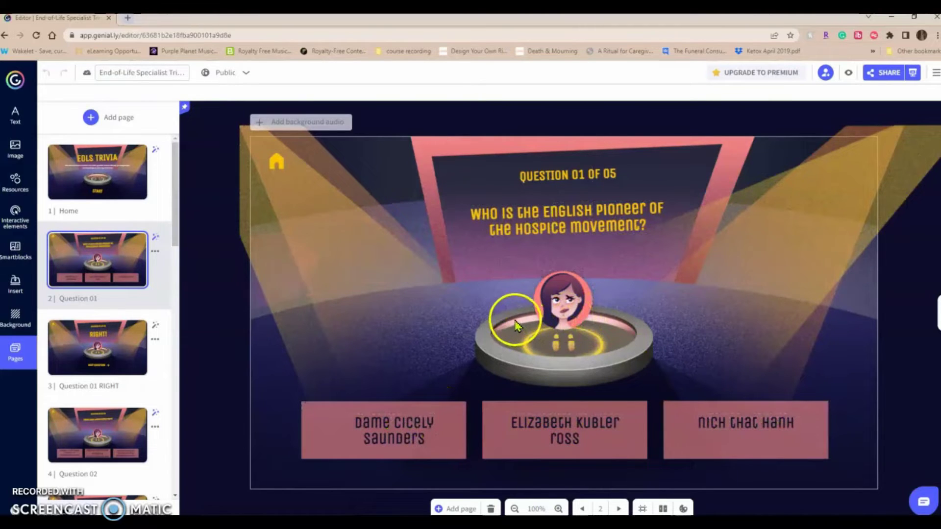
{"action": "left_click", "coordinate": [74, 342]}
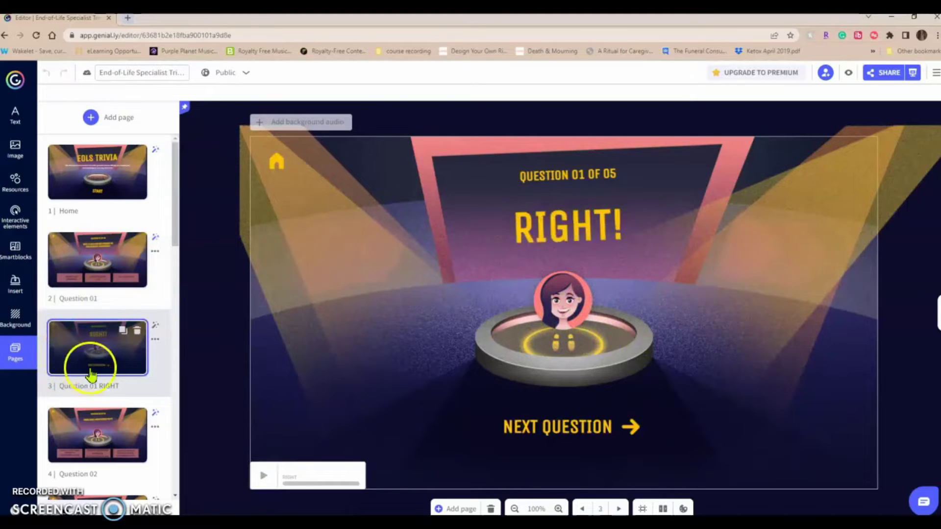
{"action": "scroll", "coordinate": [86, 367], "scroll_direction": "down", "scroll_amount": 7}
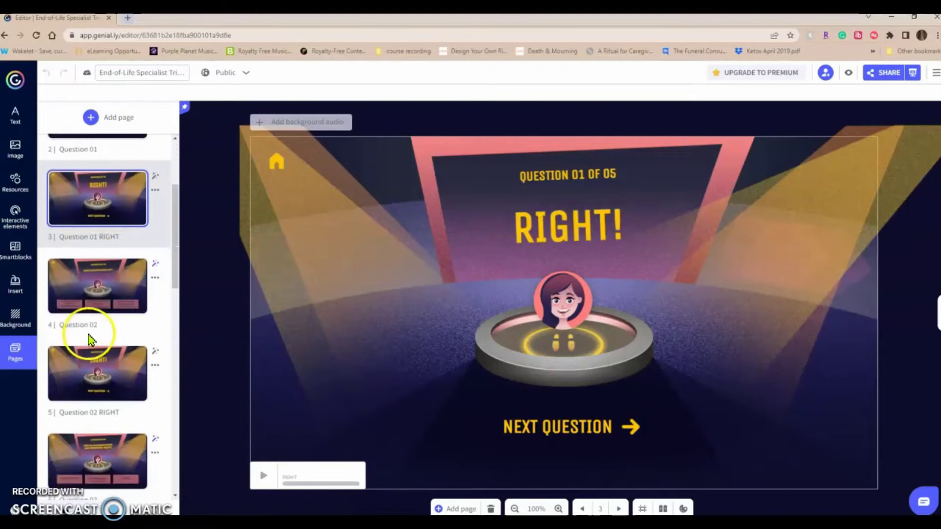
{"action": "scroll", "coordinate": [89, 343], "scroll_direction": "down", "scroll_amount": 10}
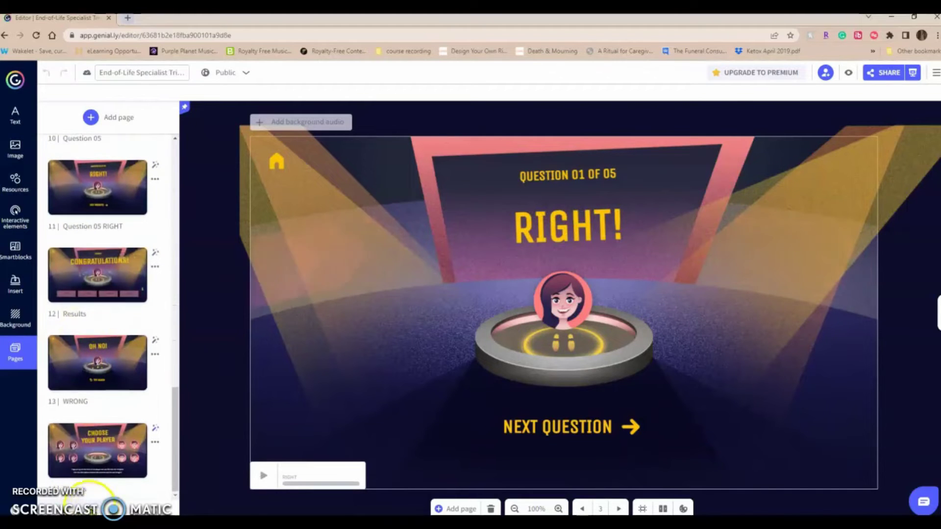
{"action": "left_click", "coordinate": [85, 456]}
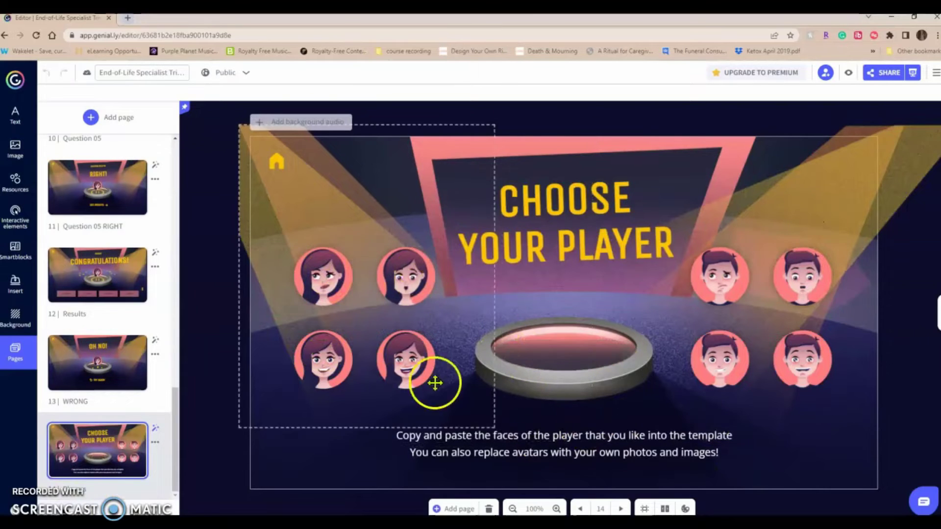
Copy the quiz's public social page link from the Share dialog's Link tab
{"action": "left_click", "coordinate": [885, 80]}
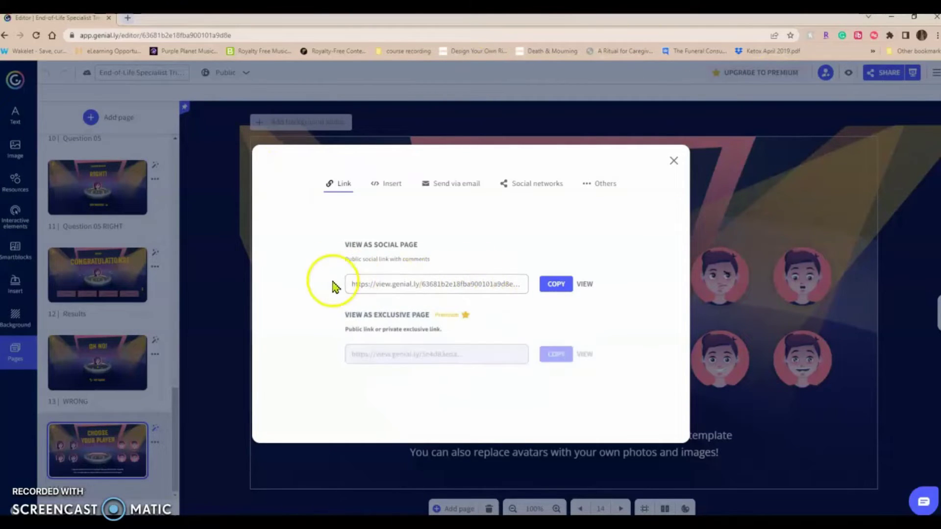
{"action": "mouse_move", "coordinate": [381, 359]}
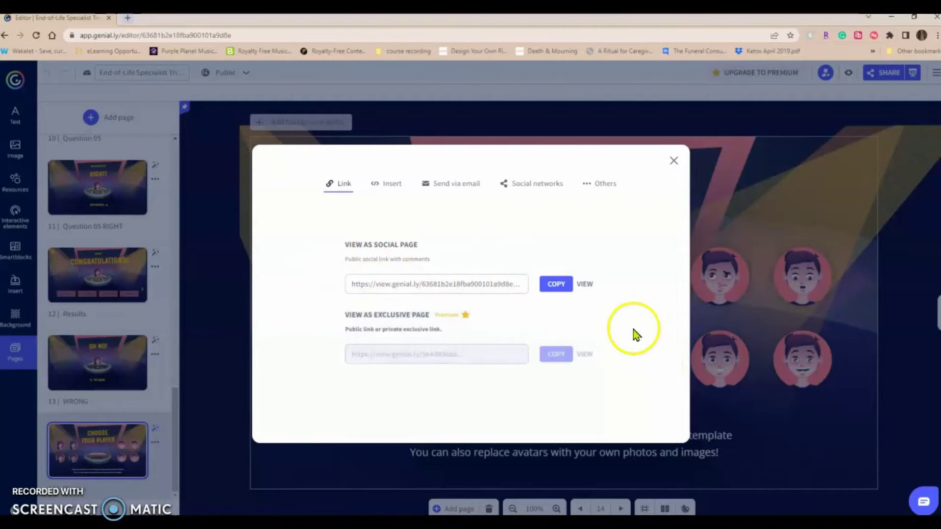
{"action": "mouse_move", "coordinate": [515, 320]}
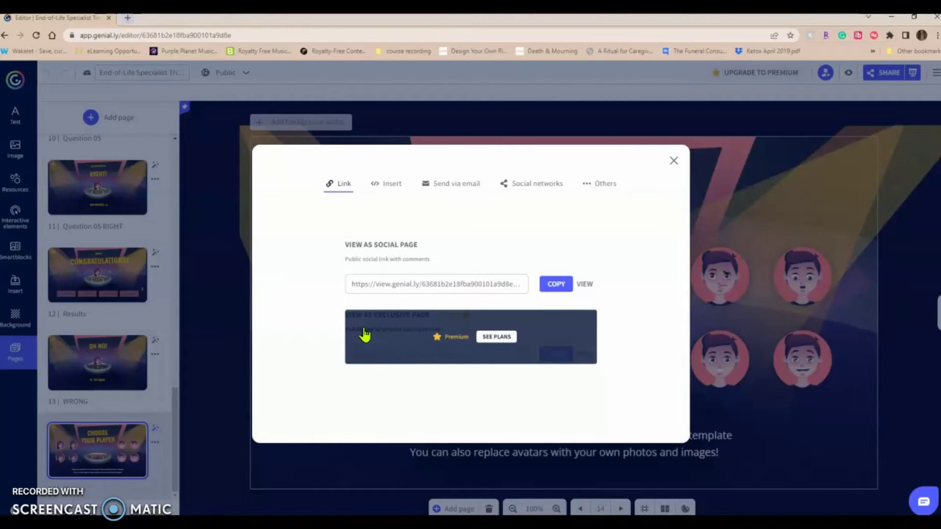
{"action": "left_click", "coordinate": [628, 245]}
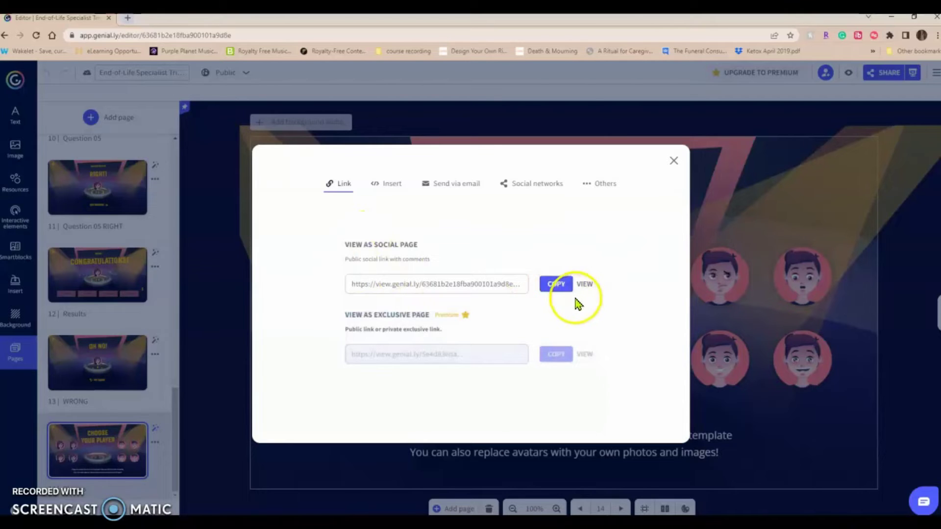
{"action": "left_click", "coordinate": [556, 285]}
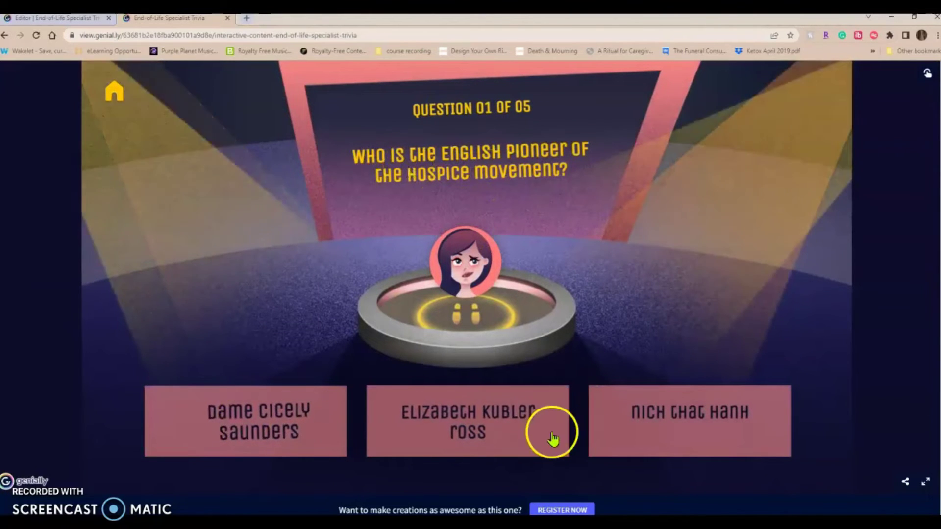
Answer Question 01 with Elizabeth Kubler Ross, retry, then choose Dame Cicely Saunders
{"action": "left_click", "coordinate": [472, 417]}
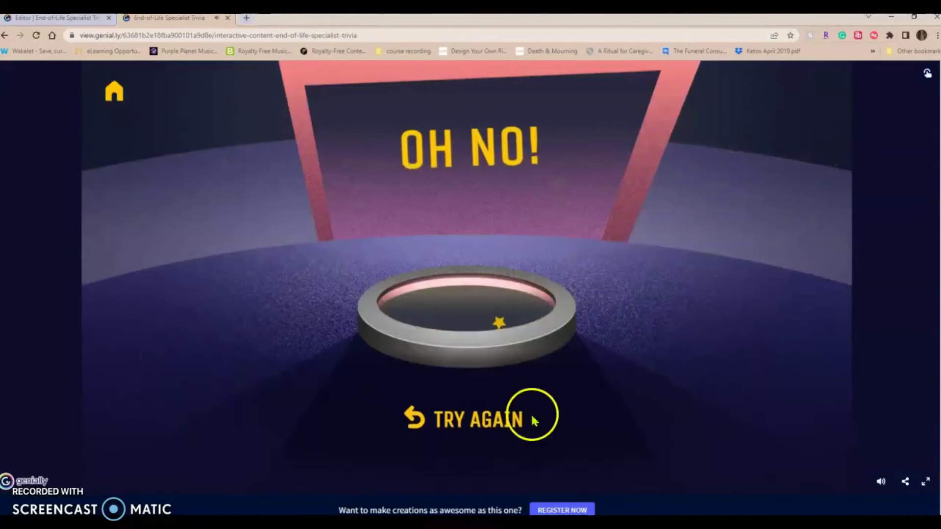
{"action": "left_click", "coordinate": [456, 427]}
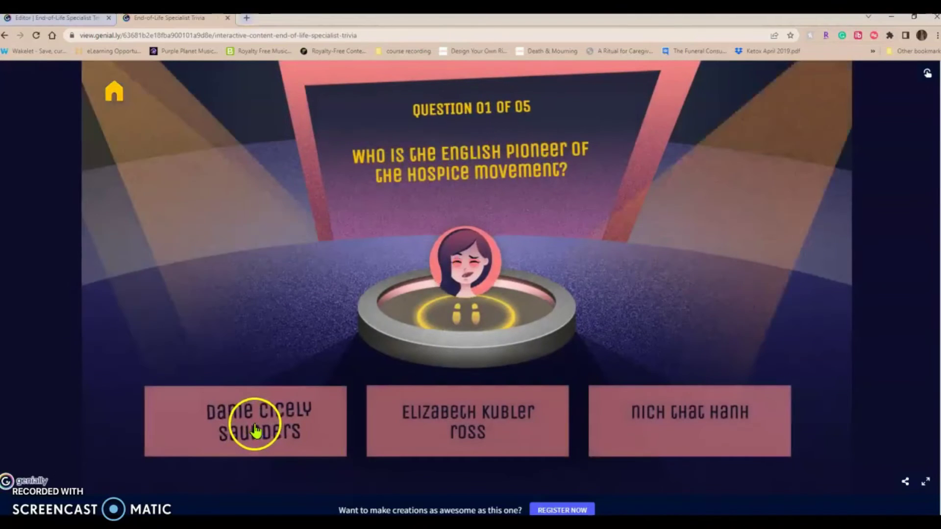
{"action": "left_click", "coordinate": [256, 427]}
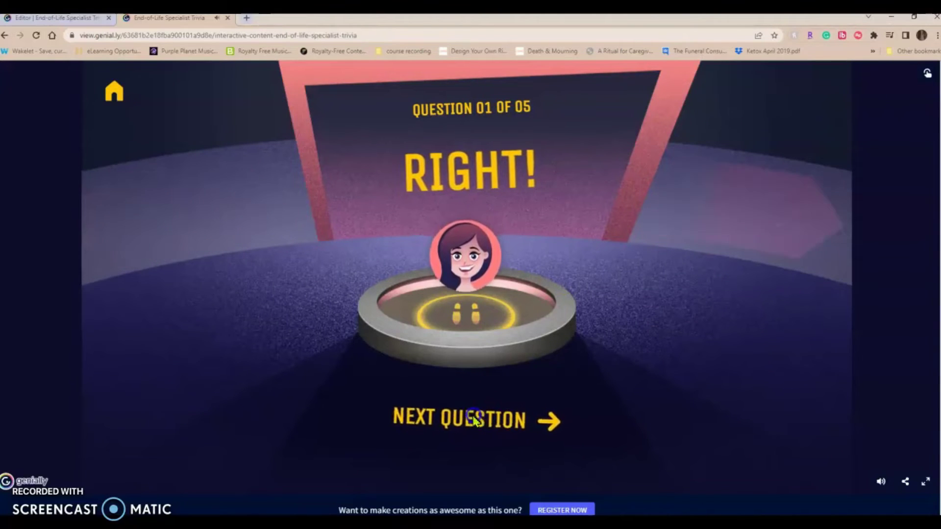
Answer Questions 02–05: HIPAA, coroner, medical examiner, and physician orders for life-saving treatment
{"action": "left_click", "coordinate": [474, 420]}
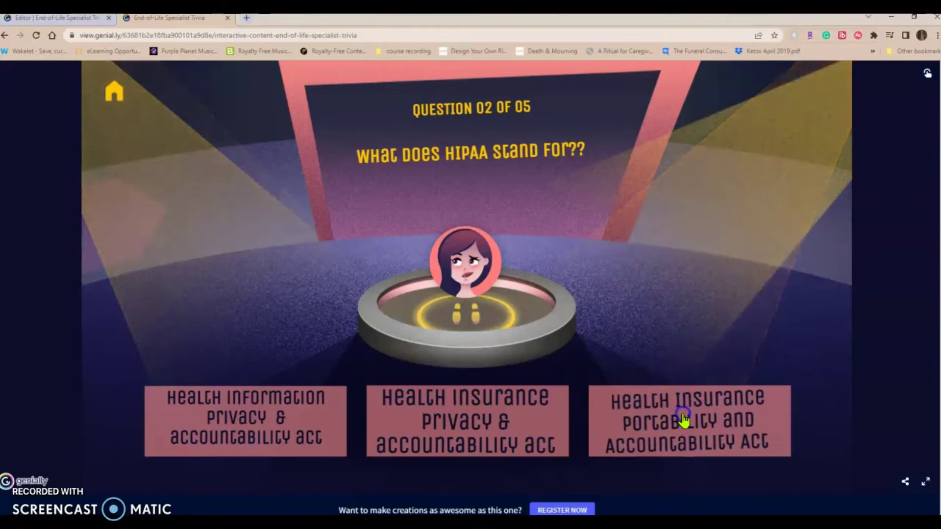
{"action": "left_click", "coordinate": [684, 419]}
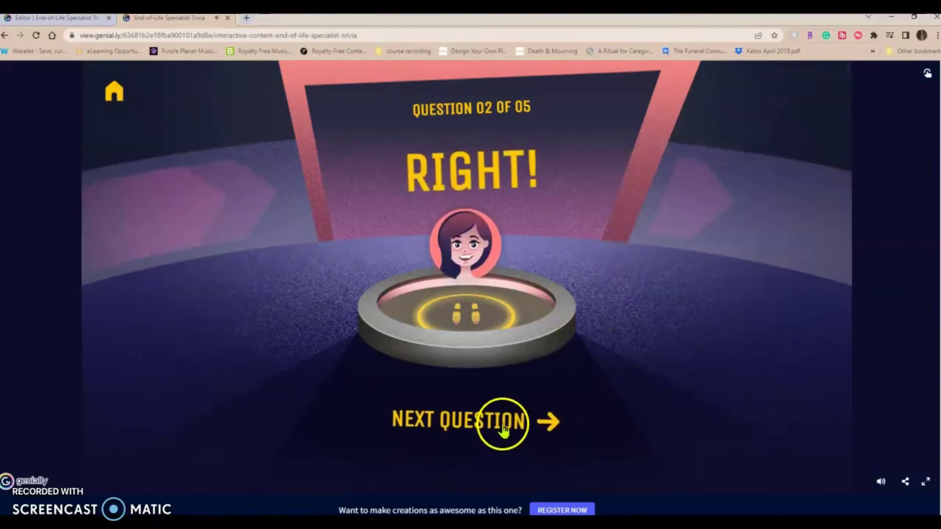
{"action": "left_click", "coordinate": [504, 426]}
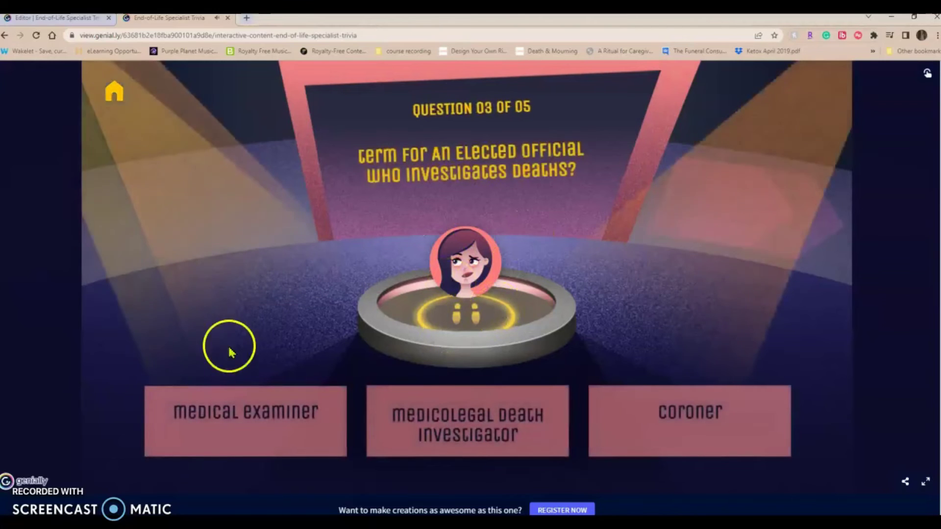
{"action": "left_click", "coordinate": [674, 409]}
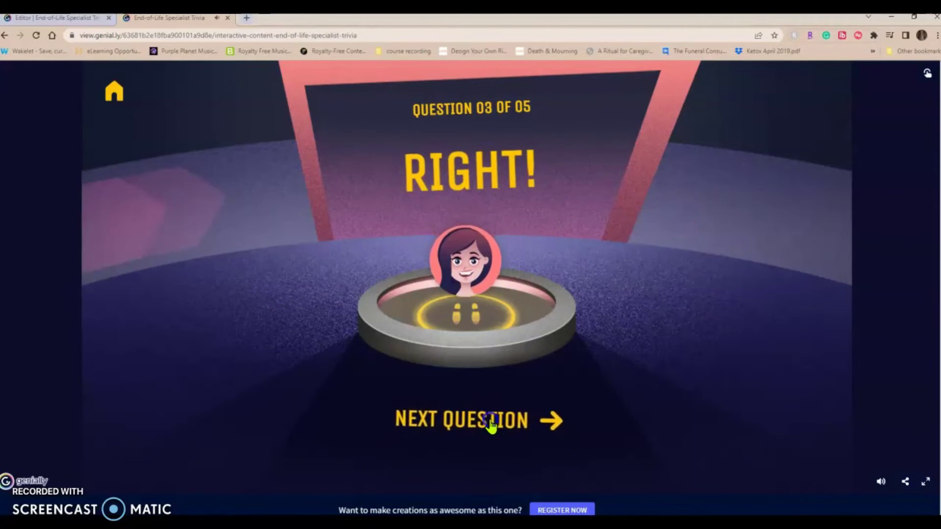
{"action": "left_click", "coordinate": [491, 425]}
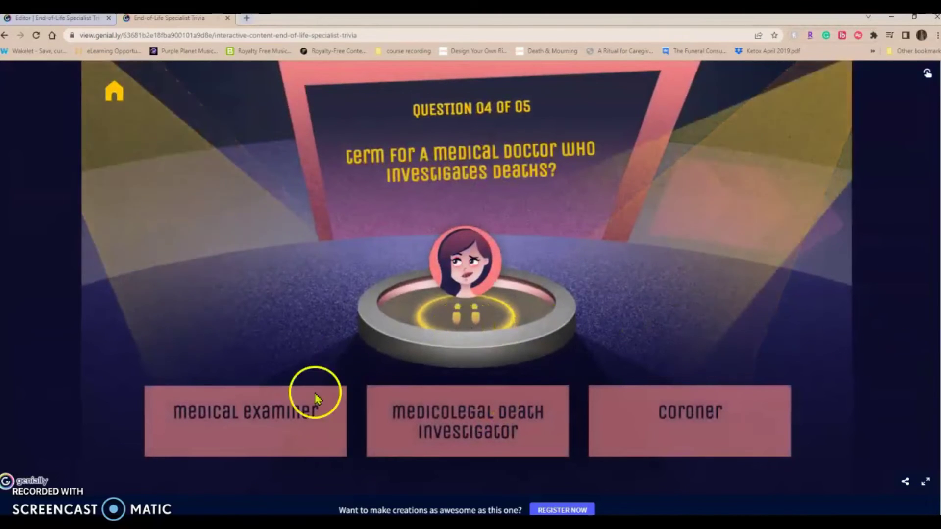
{"action": "left_click", "coordinate": [242, 416]}
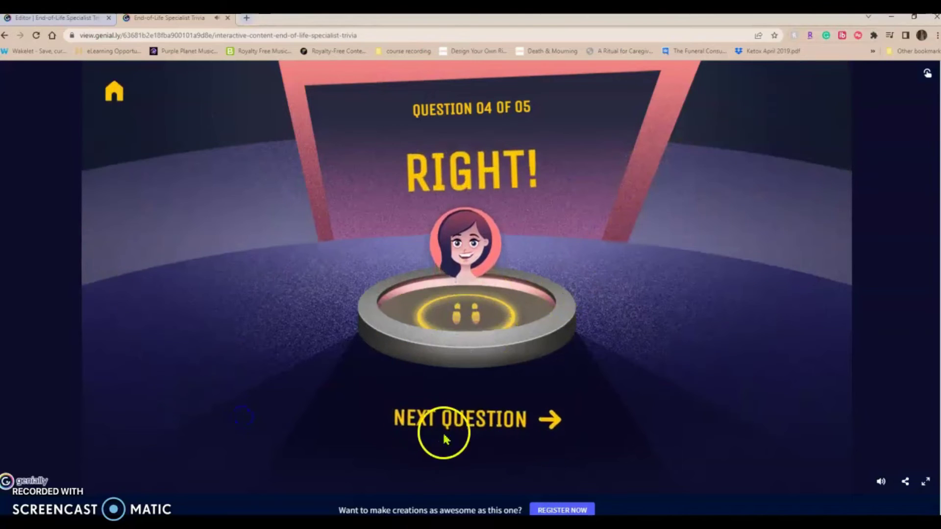
{"action": "left_click", "coordinate": [503, 426]}
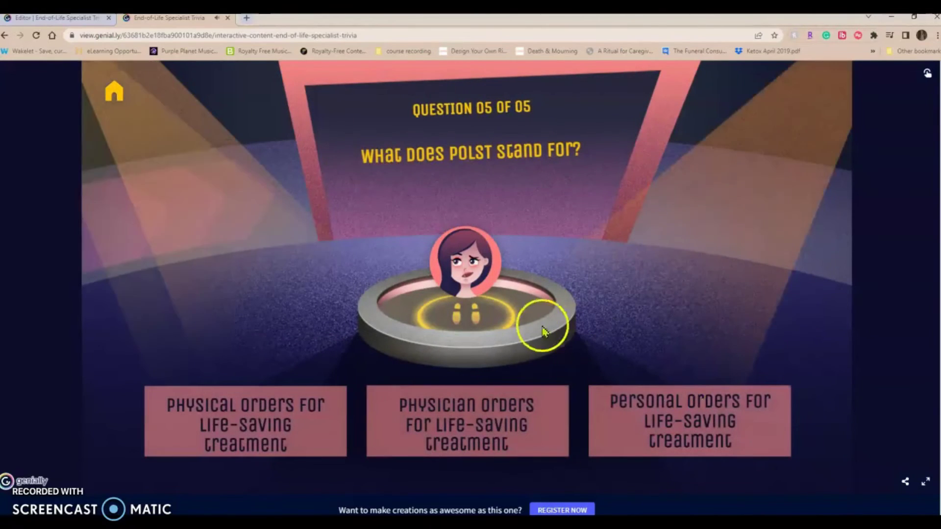
{"action": "left_click", "coordinate": [440, 420]}
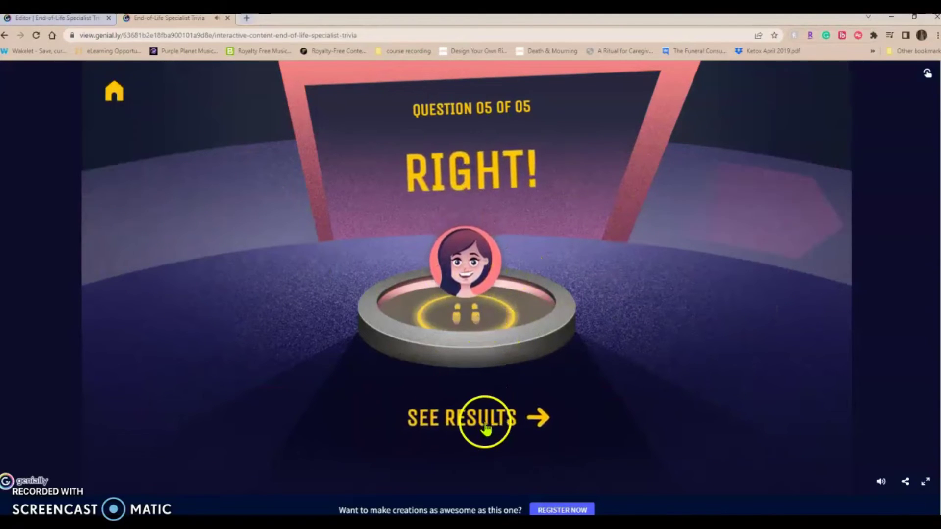
View the results and 3-4 CORRECT message text, then return to Choose Your Player
{"action": "left_click", "coordinate": [485, 422]}
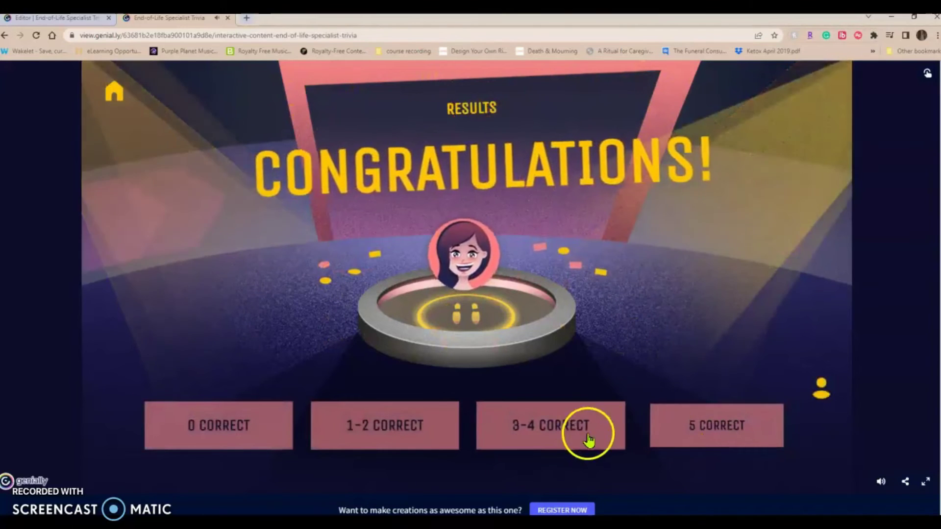
{"action": "left_click", "coordinate": [571, 431]}
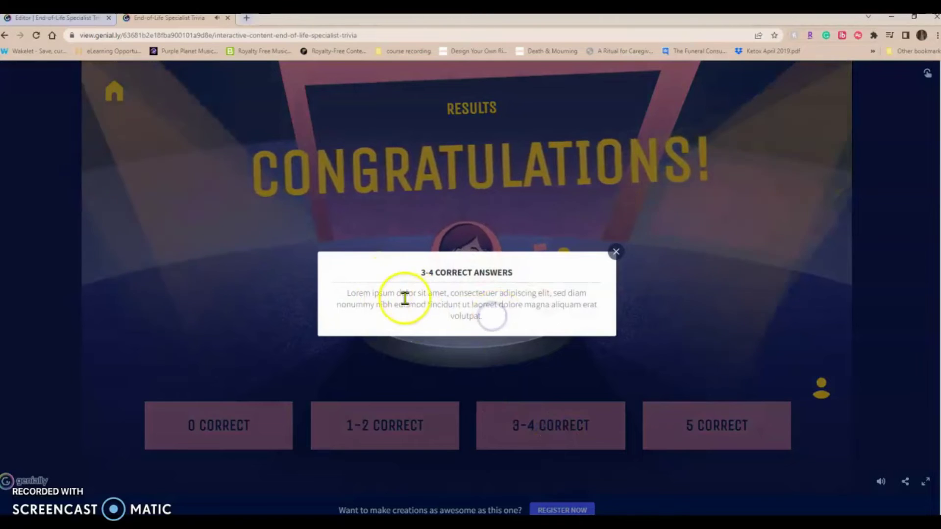
{"action": "left_click_drag", "start_coordinate": [347, 292], "coordinate": [489, 324]}
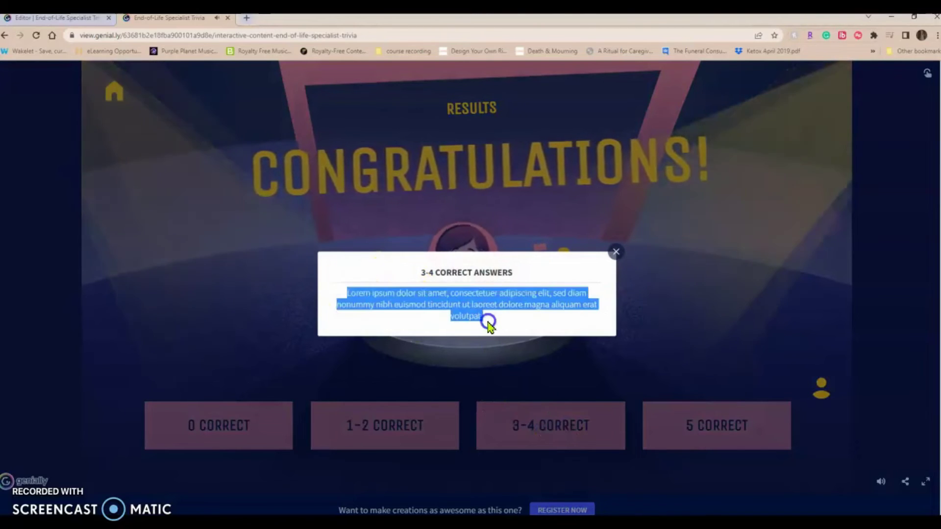
{"action": "double_click", "coordinate": [441, 304]}
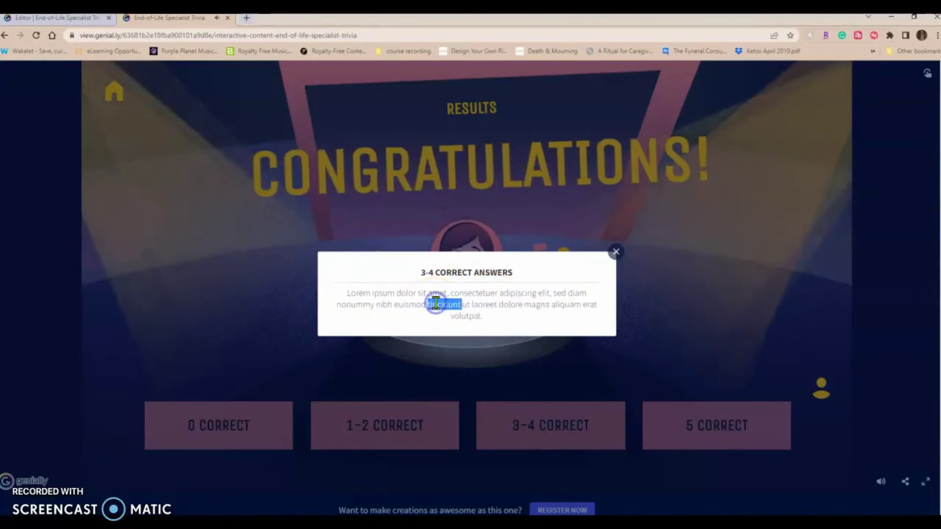
{"action": "left_click_drag", "start_coordinate": [383, 296], "coordinate": [336, 288]}
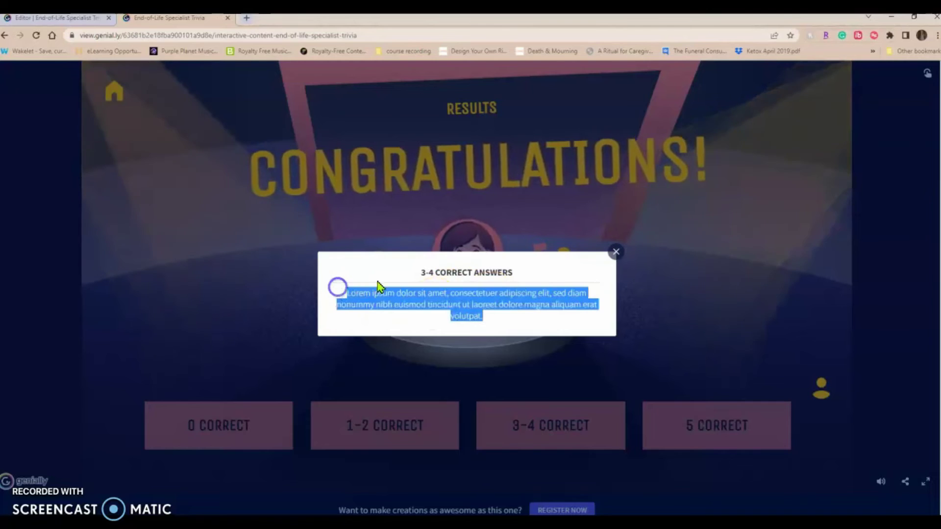
{"action": "left_click", "coordinate": [616, 253]}
{"action": "left_click", "coordinate": [815, 407]}
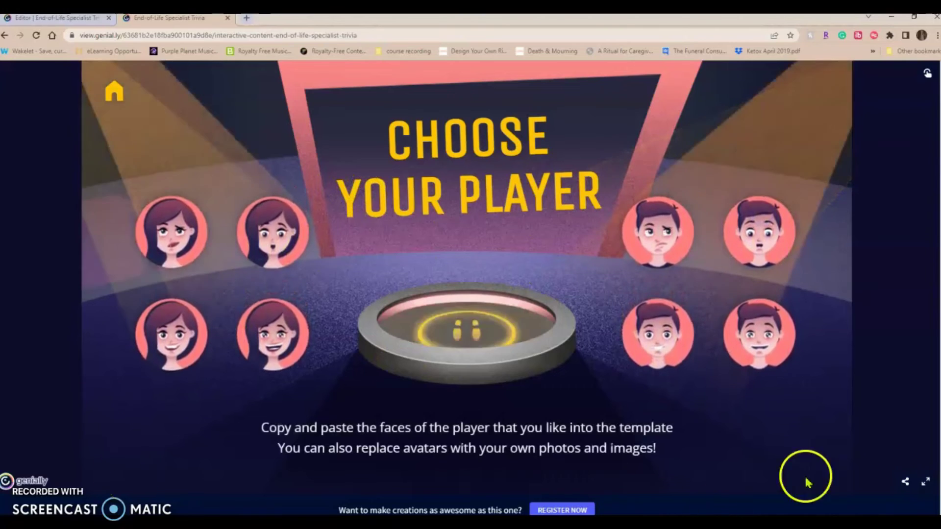
{"action": "left_click", "coordinate": [905, 482]}
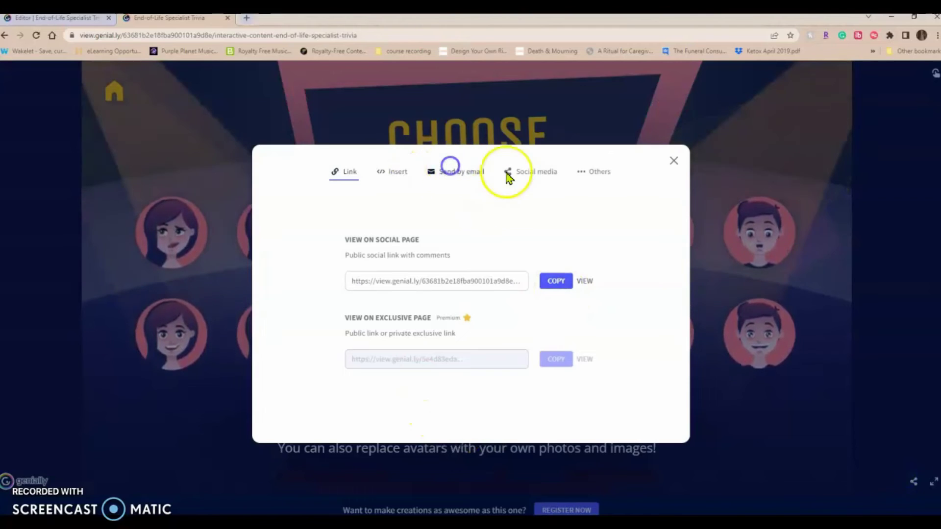
{"action": "left_click", "coordinate": [454, 172]}
{"action": "left_click", "coordinate": [527, 177]}
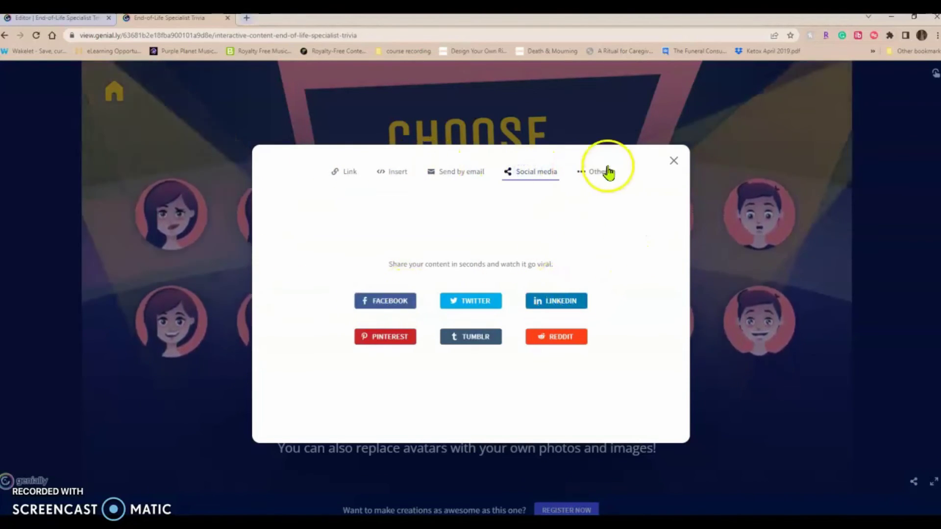
{"action": "left_click", "coordinate": [606, 173]}
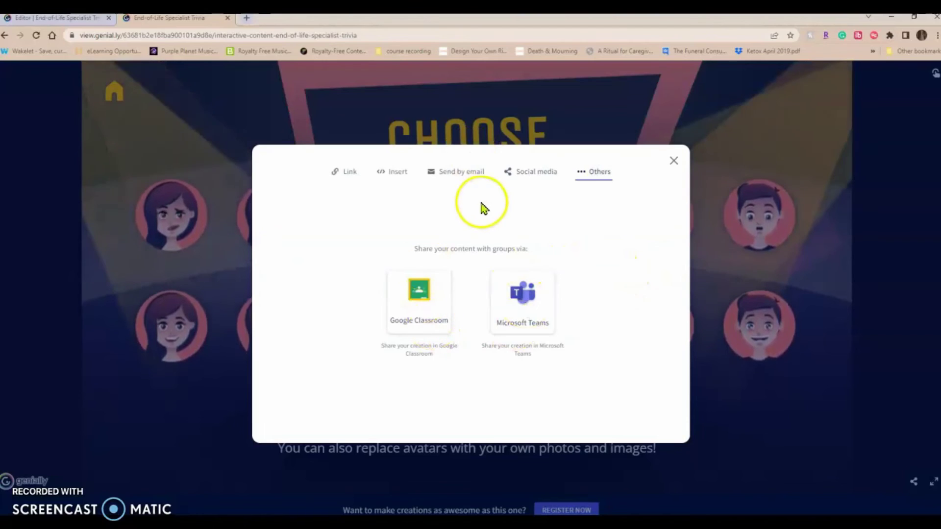
{"action": "left_click", "coordinate": [343, 171]}
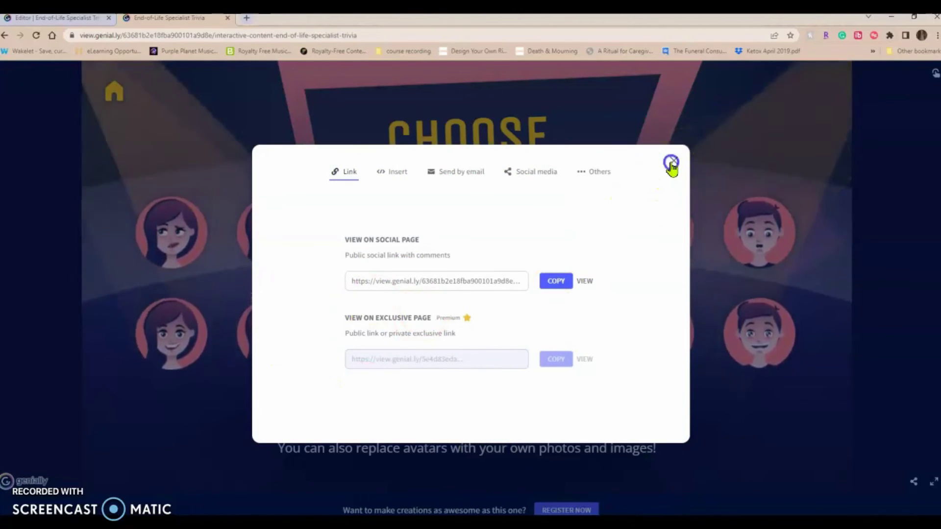
{"action": "left_click", "coordinate": [672, 161]}
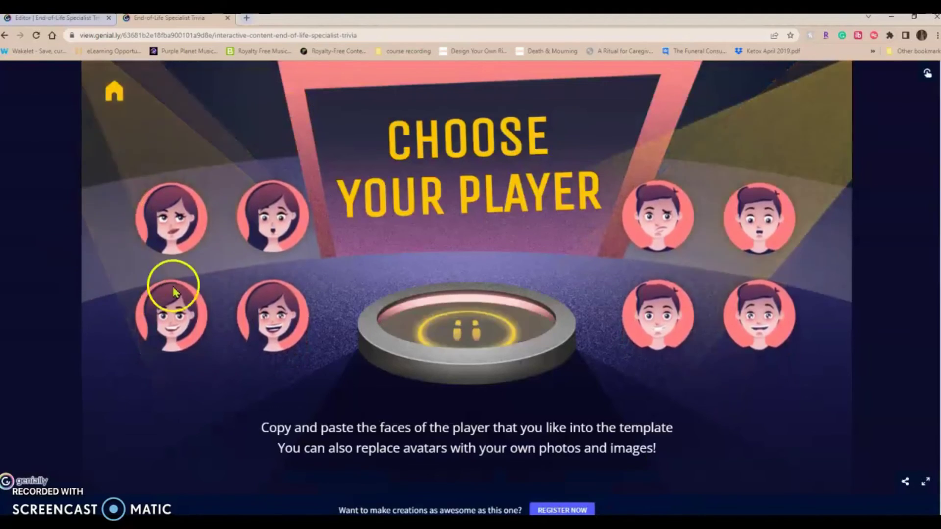